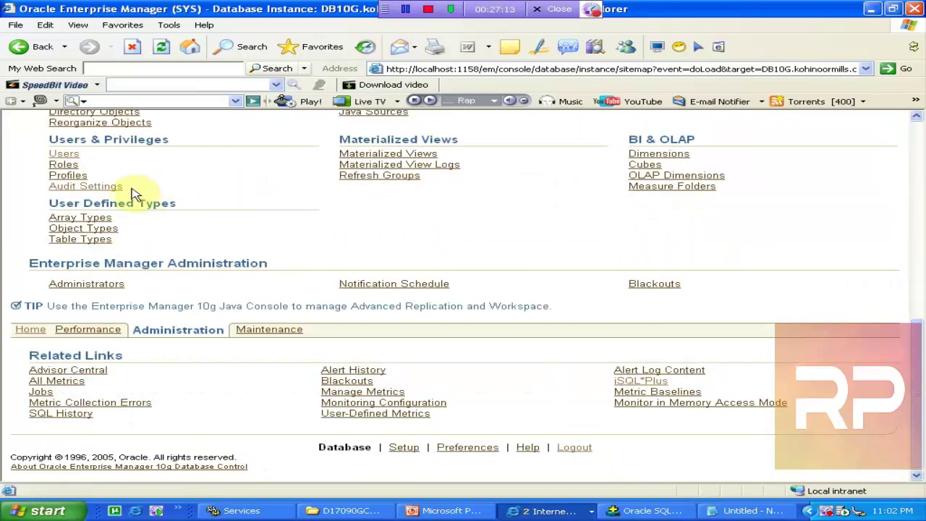
Go through Audit Settings and the Audit SYS User Operations parameter to the SPFile initialization parameters, and filter them by the name AUDIT
left_click(108, 187)
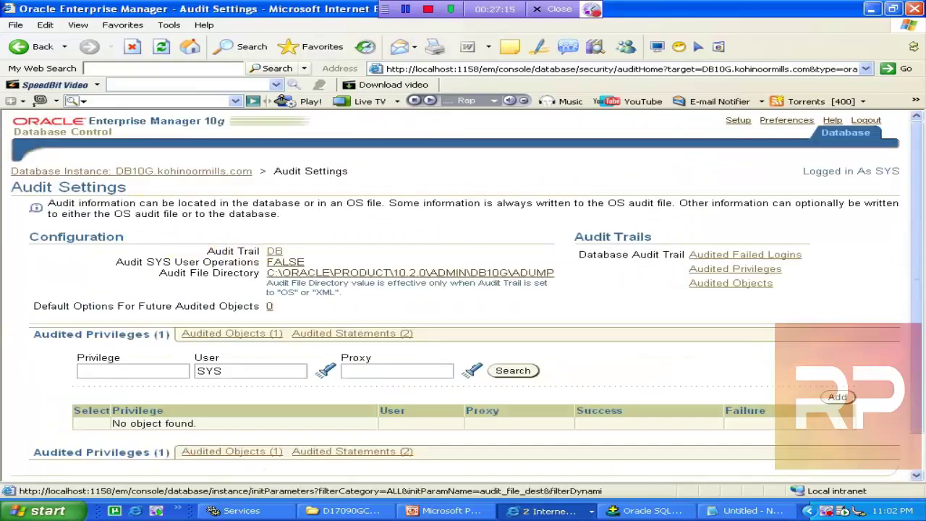
left_click(282, 262)
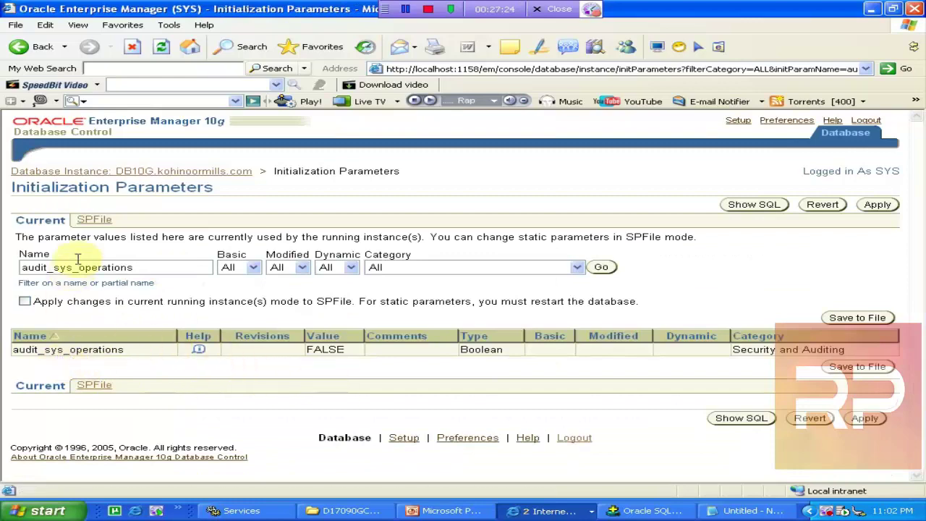
left_click(96, 221)
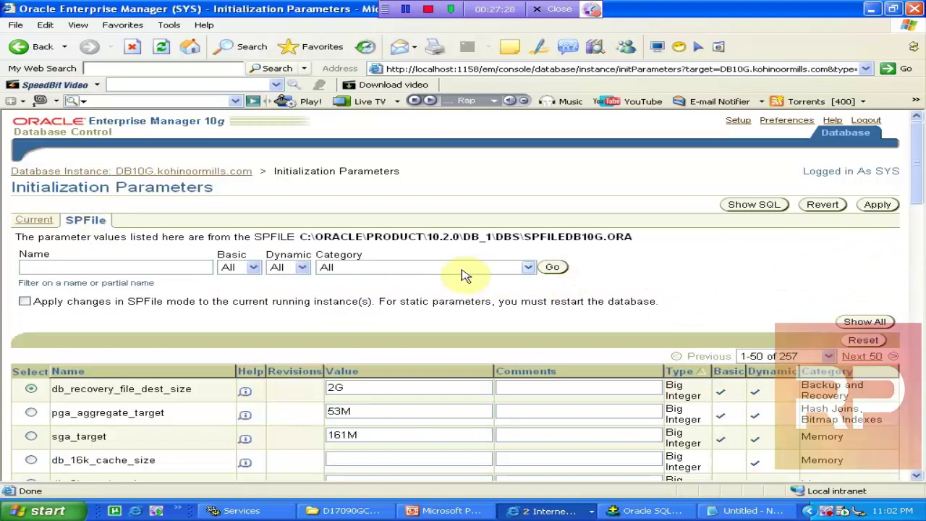
left_click(174, 265)
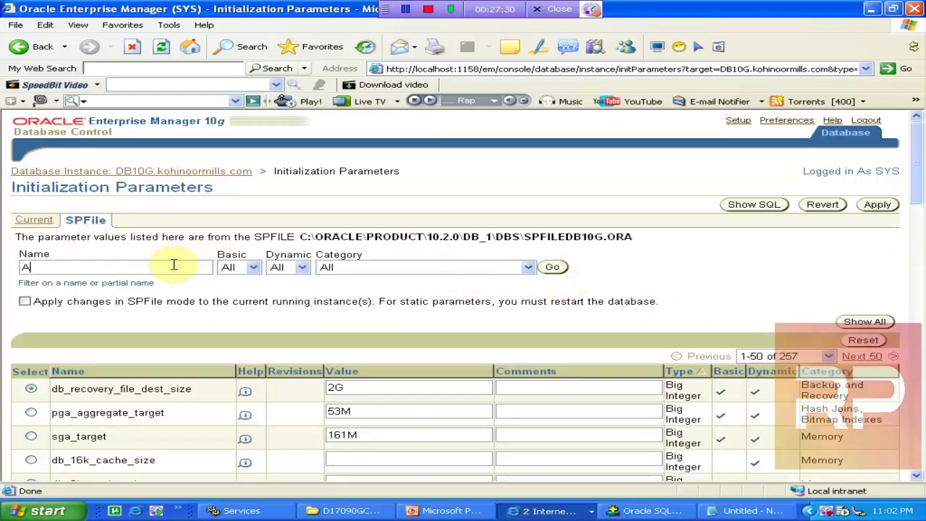
type("AUDIT")
left_click(552, 267)
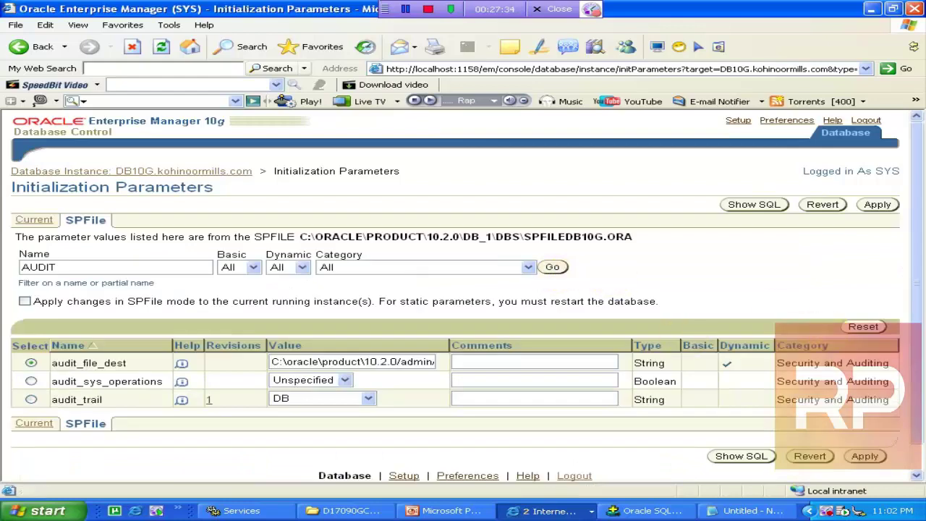
Set audit_sys_operations to TRUE in the SPFile, review the generated SQL, and apply the change
left_click(345, 381)
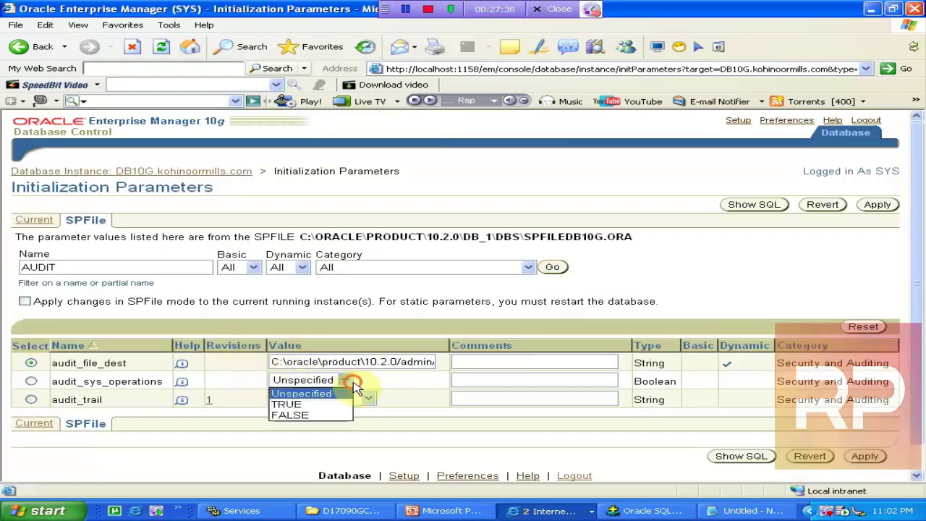
left_click(316, 404)
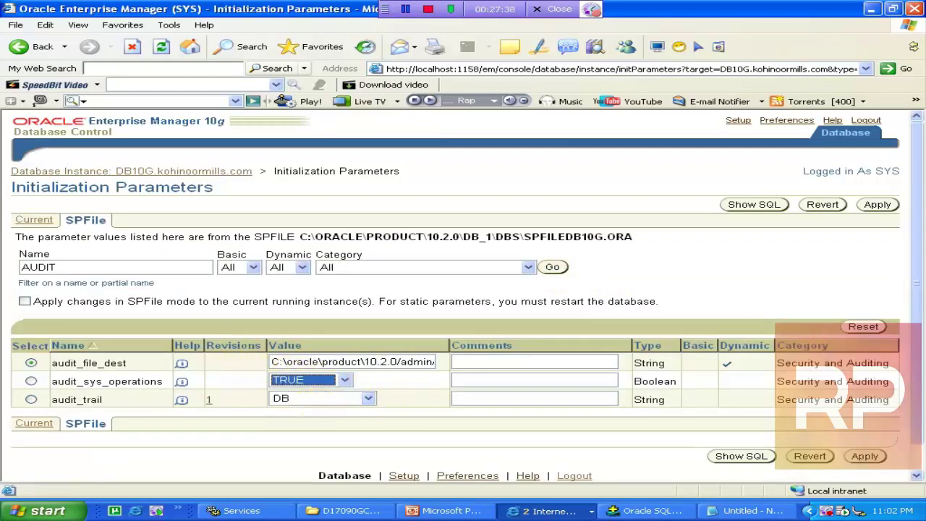
left_click(741, 455)
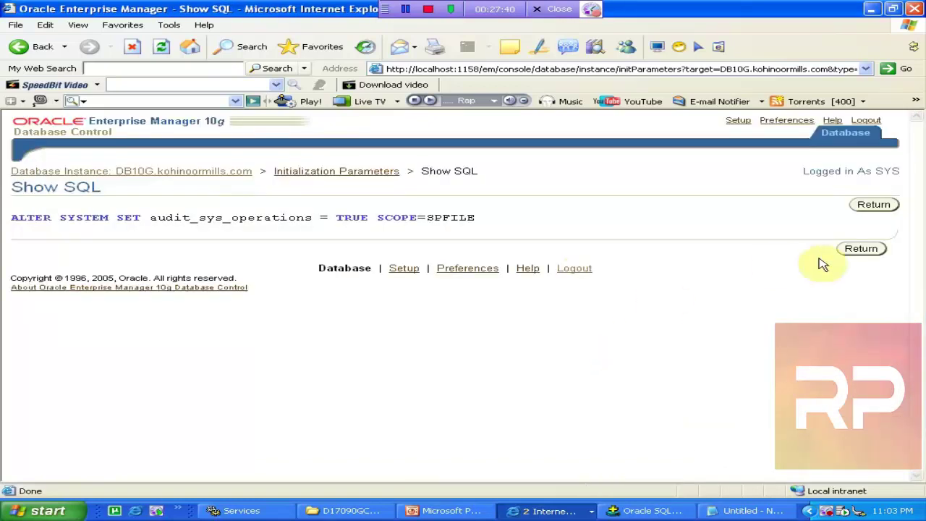
left_click(857, 251)
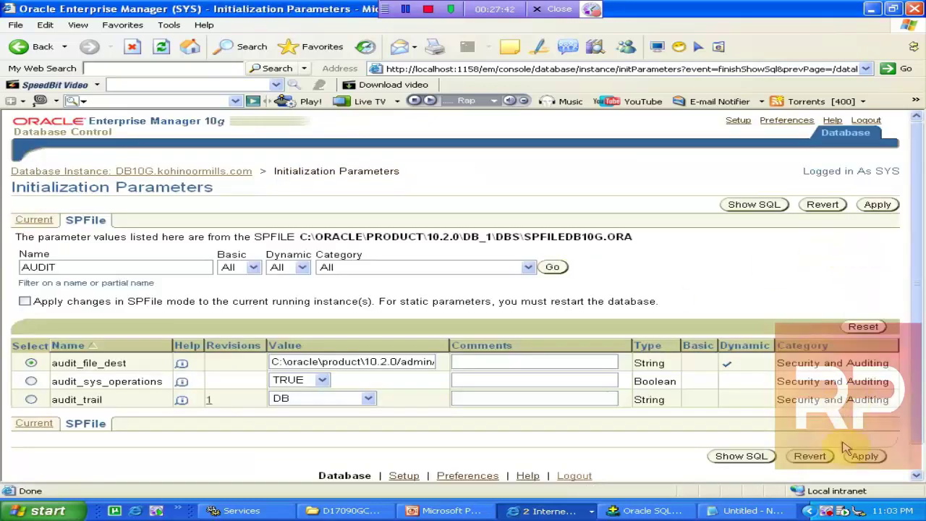
left_click(864, 456)
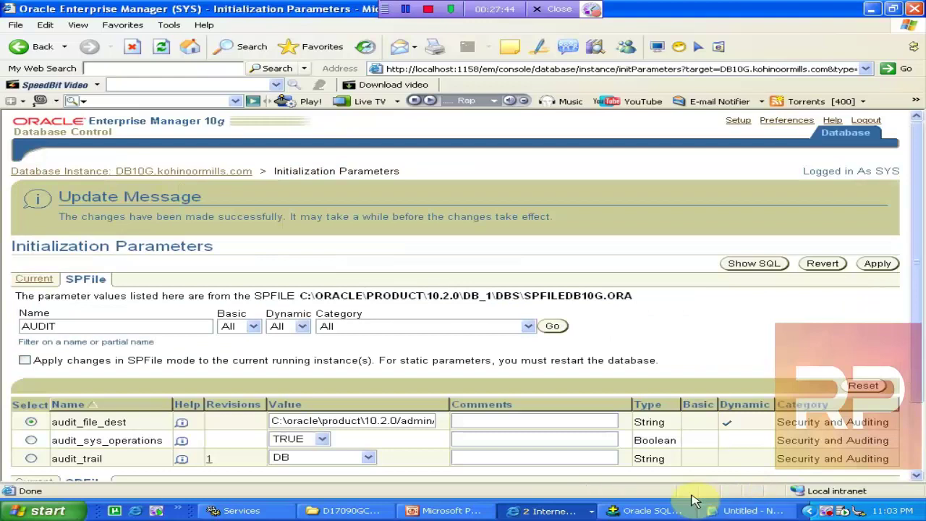
Switch to PowerPoint, highlight audit_file_dest on the DBA Auditing slide, and return to the Initialization Parameters page in Internet Explorer
left_click(448, 511)
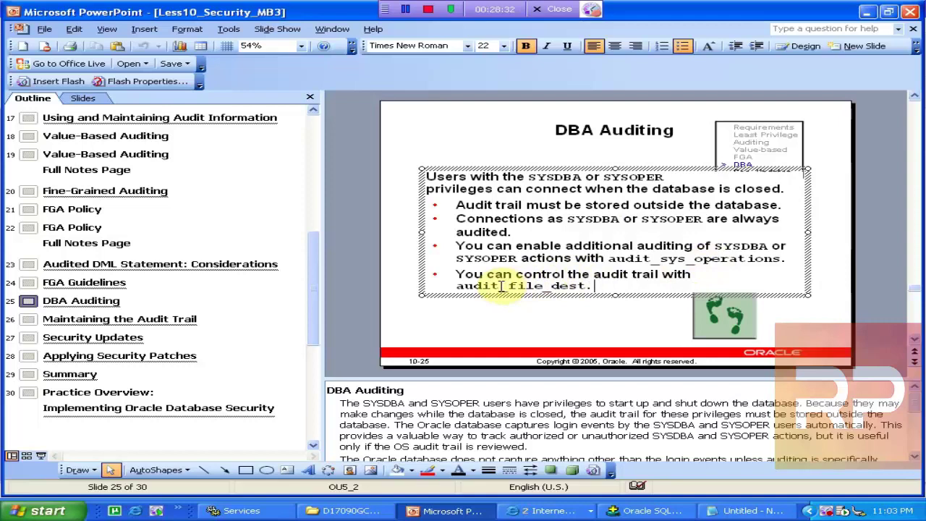
left_click_drag(462, 285, 582, 286)
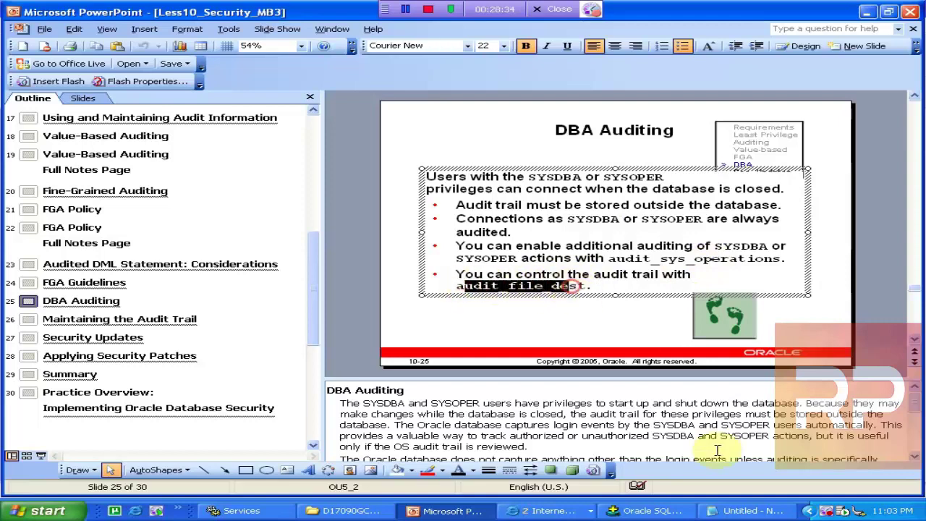
left_click(557, 510)
left_click(603, 488)
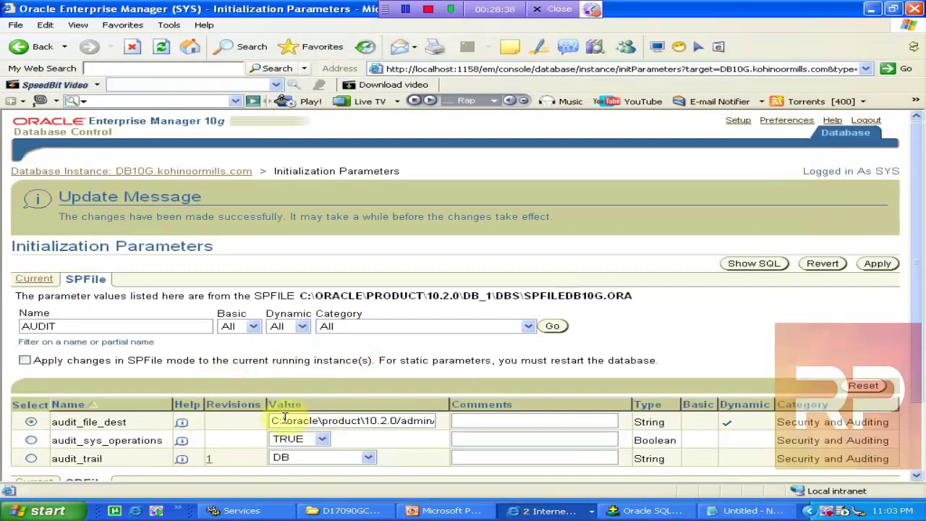
Copy the audit_file_dest path and open the folder C:\oracle\product\10.2.0/admin/DB10G/adump with the Windows Run command
left_click_drag(271, 420, 482, 421)
key("ctrl+c")
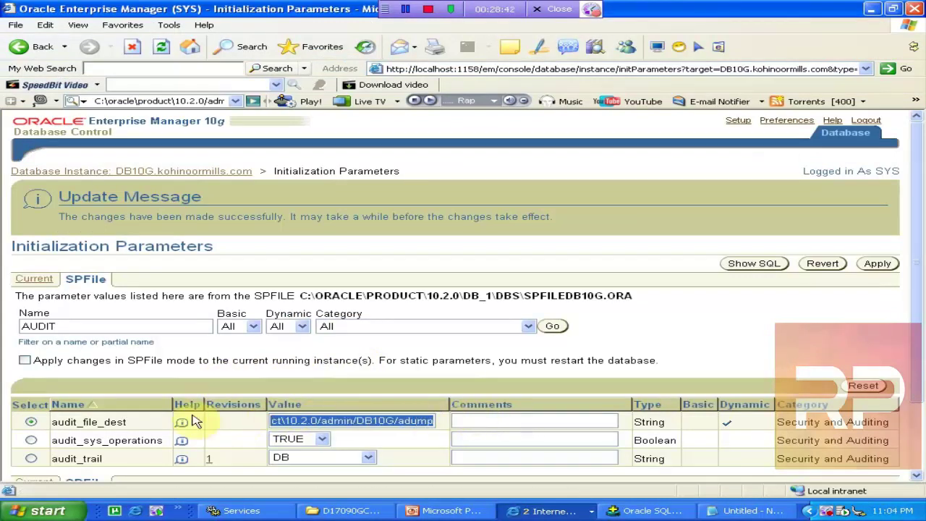
left_click(44, 510)
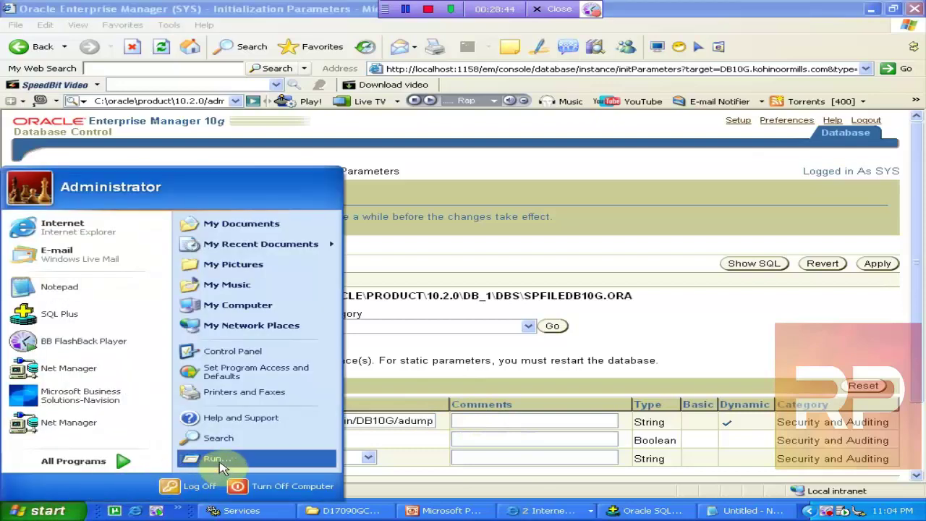
left_click(217, 459)
key("ctrl+v")
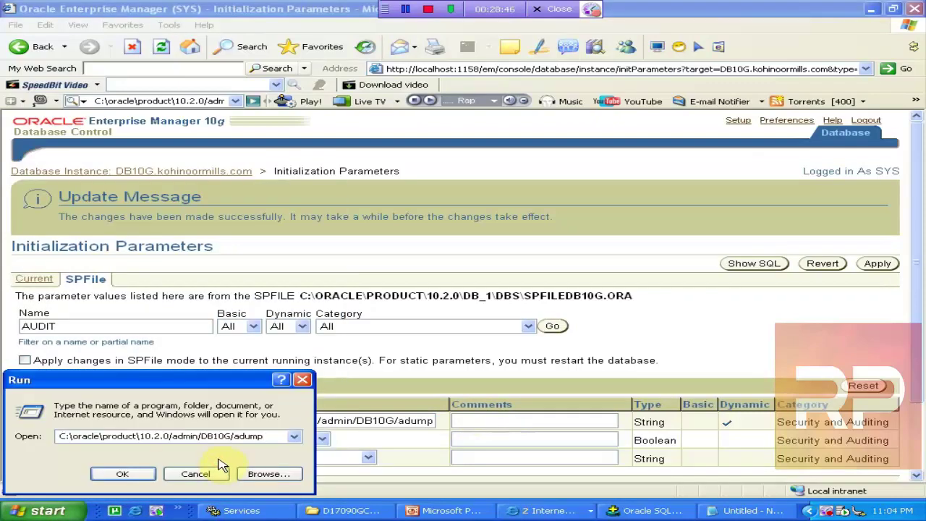
key("Return")
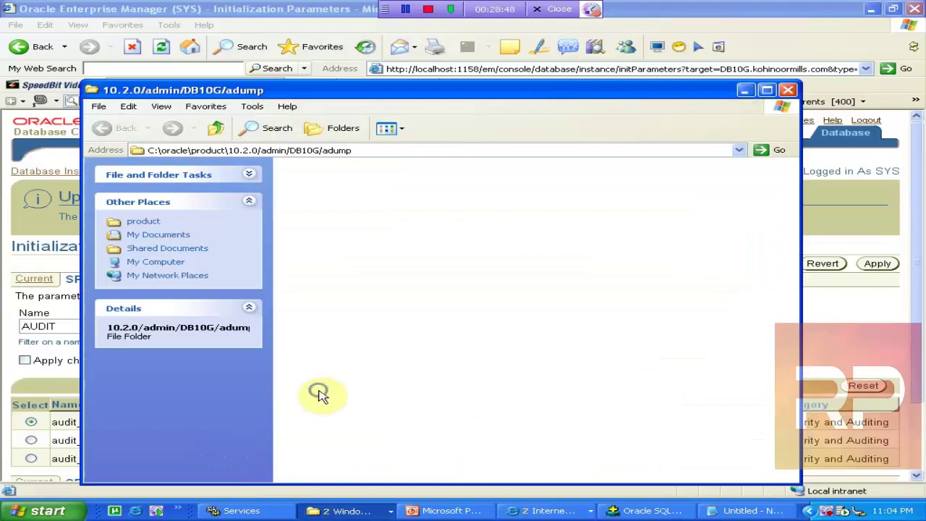
right_click(319, 393)
left_click(380, 428)
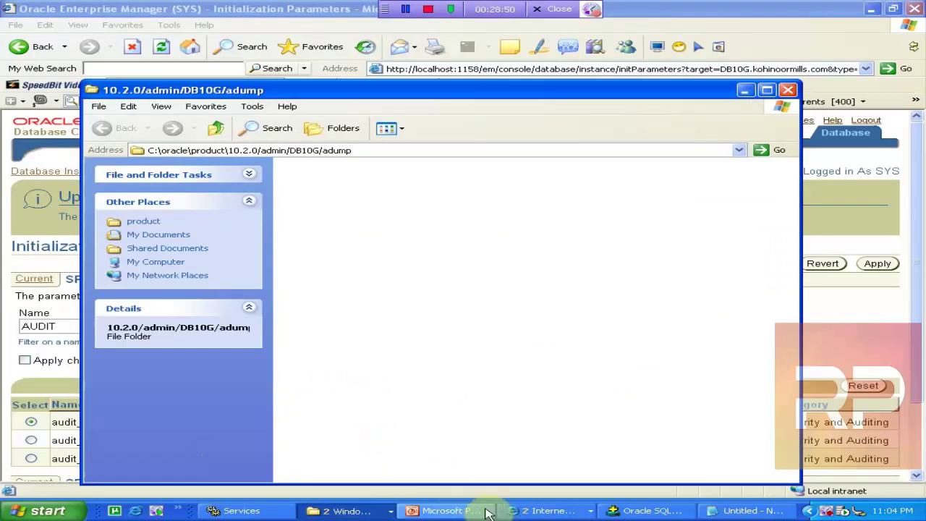
left_click(539, 510)
left_click(628, 511)
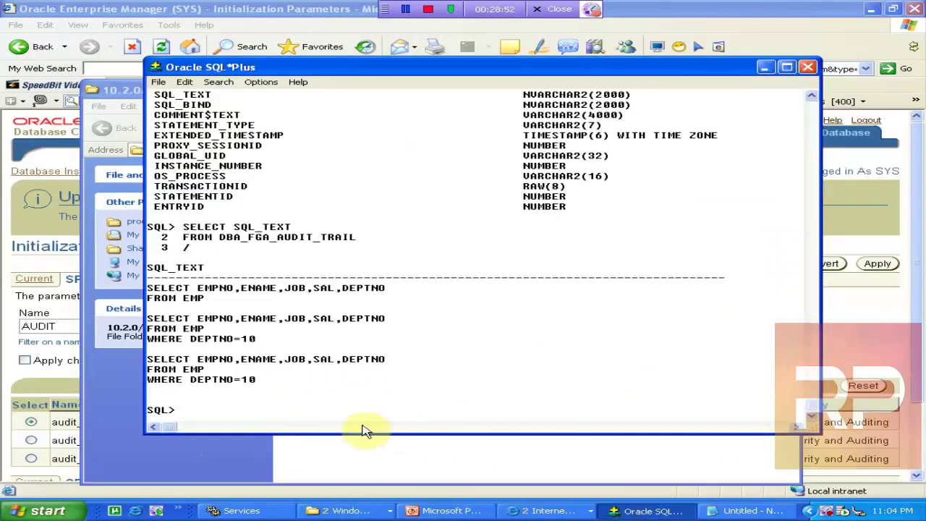
left_click(346, 510)
left_click(345, 511)
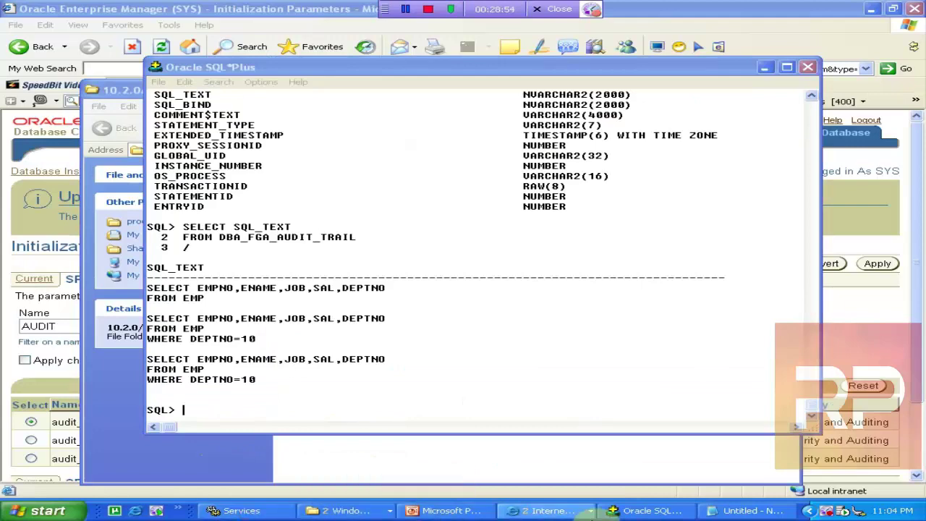
left_click(585, 511)
left_click(593, 475)
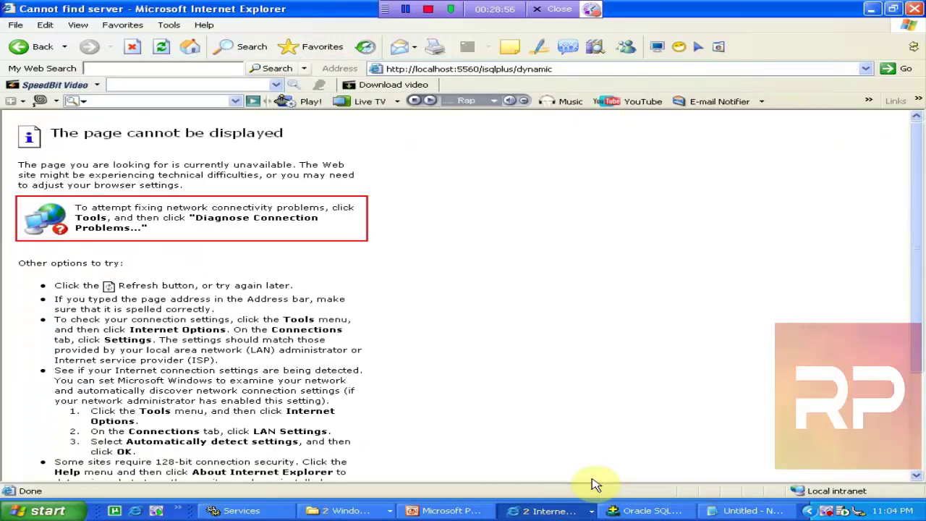
left_click(575, 510)
left_click(656, 511)
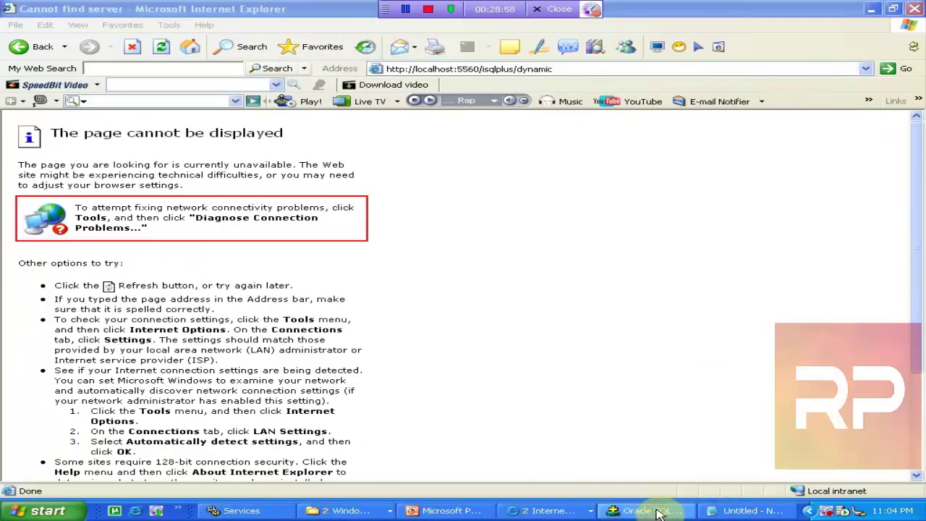
left_click(753, 511)
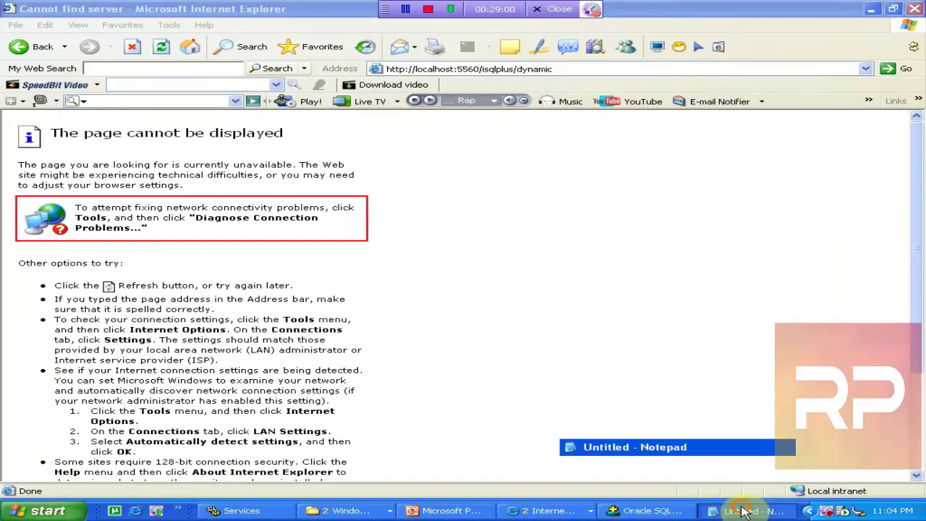
Bring back the adump folder window, revisit the DBA Auditing slide, and check the audit_file_dest value on the Initialization Parameters page
left_click(329, 512)
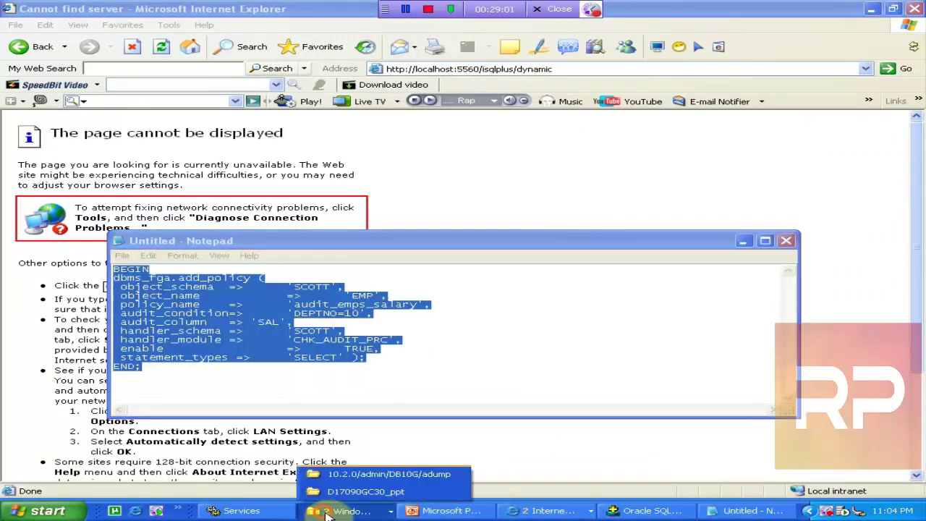
left_click(374, 474)
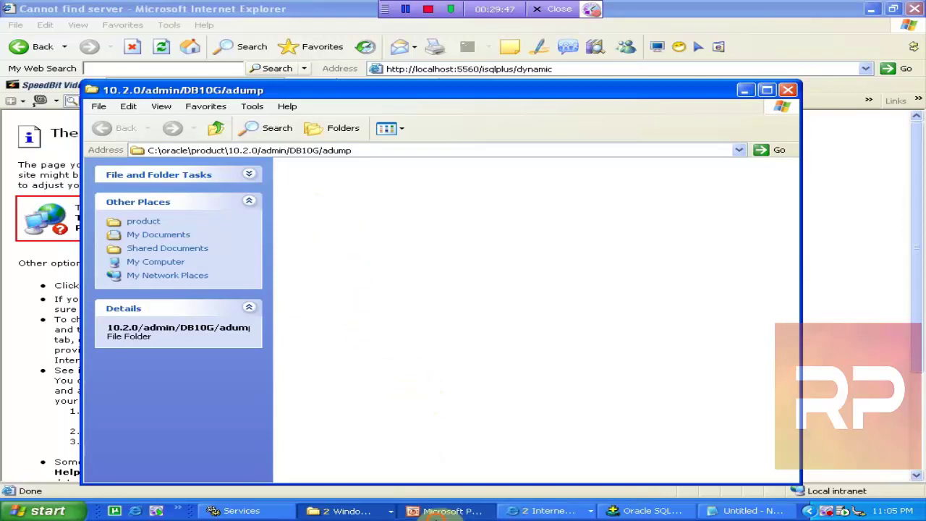
left_click(438, 510)
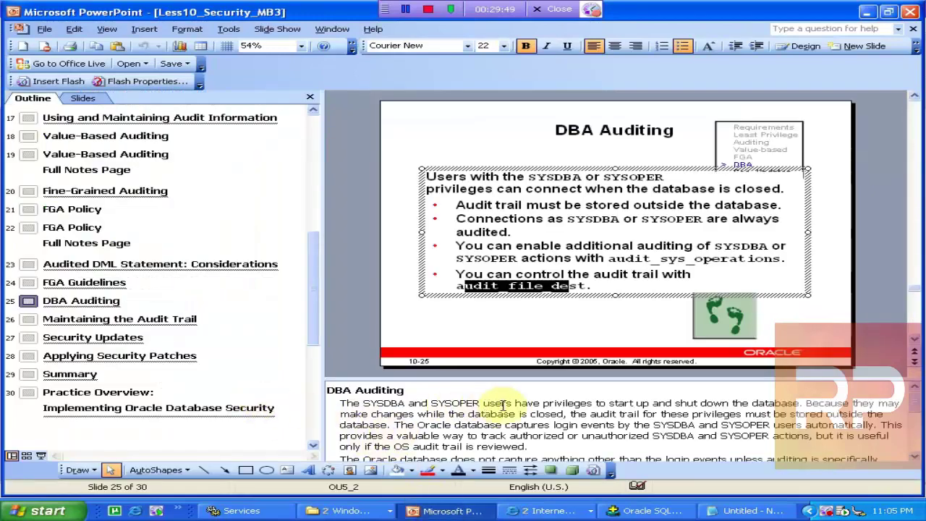
left_click(550, 511)
left_click(586, 488)
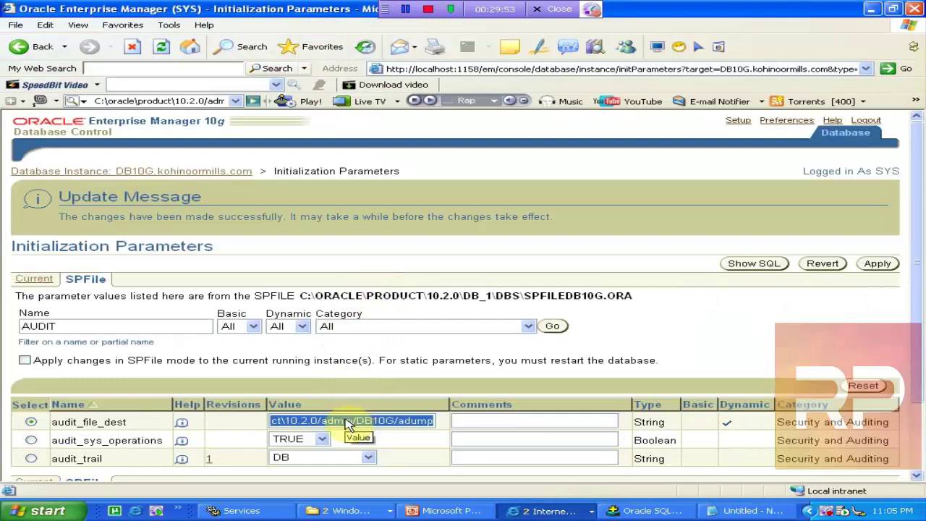
Switch back to PowerPoint and highlight audit_sys_operations and audit_file_dest on the DBA Auditing slide
left_click(242, 511)
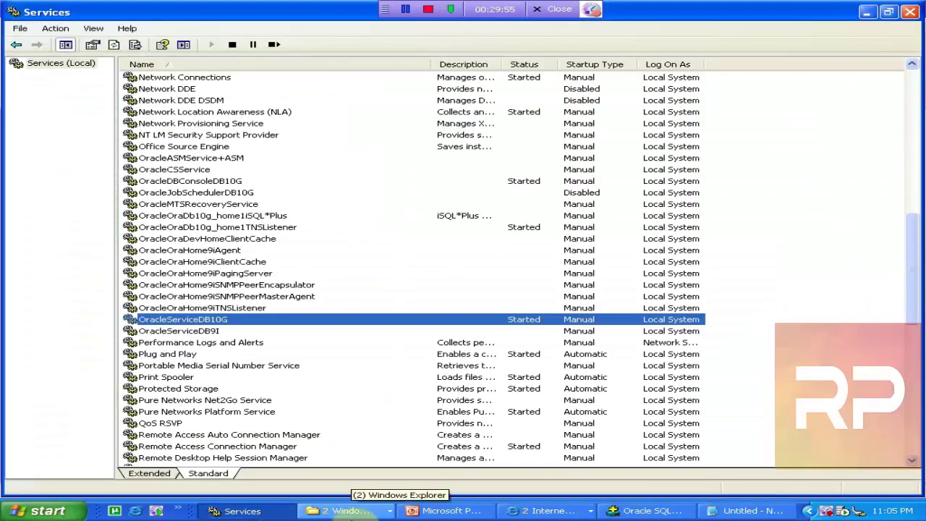
left_click(346, 510)
left_click(443, 510)
left_click(442, 510)
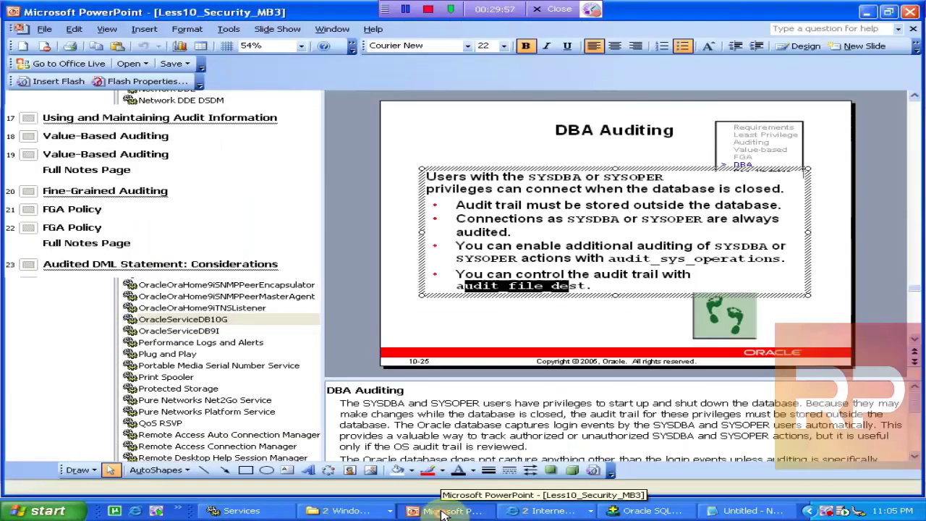
left_click(97, 319)
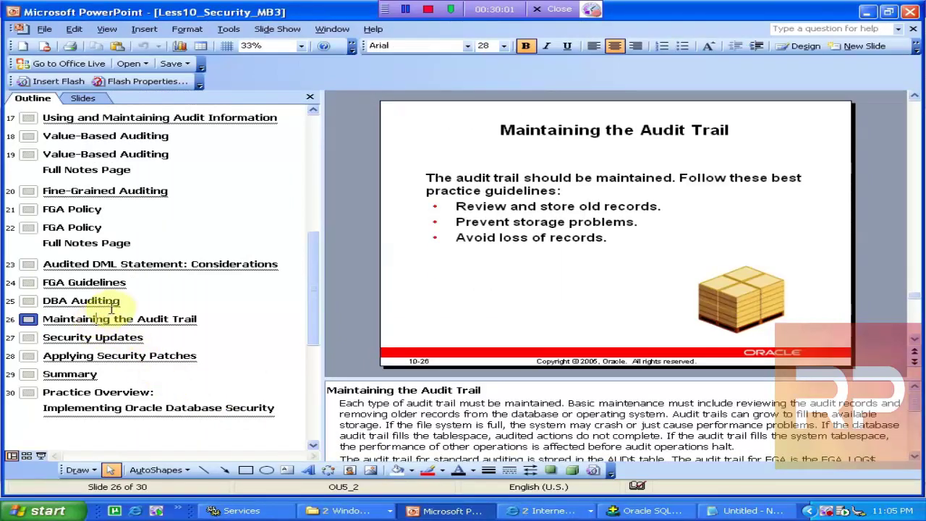
left_click(107, 301)
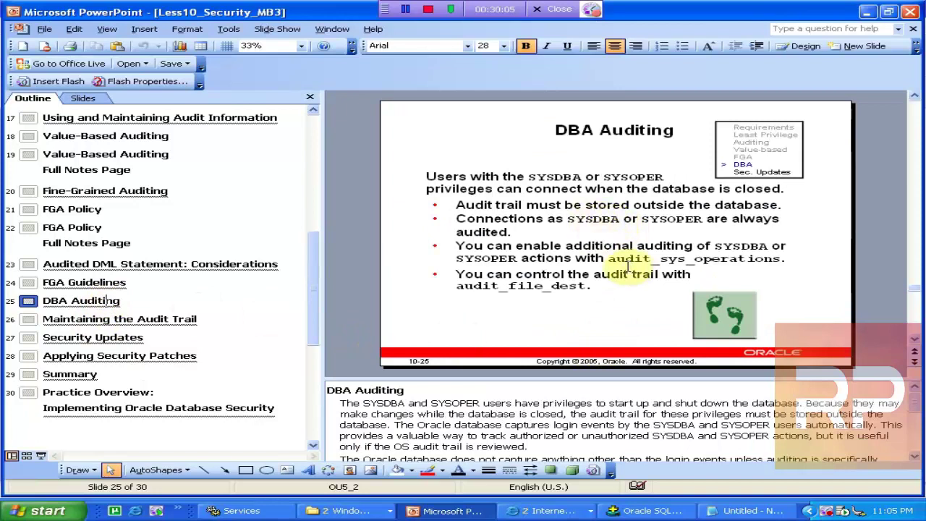
left_click_drag(626, 262, 724, 261)
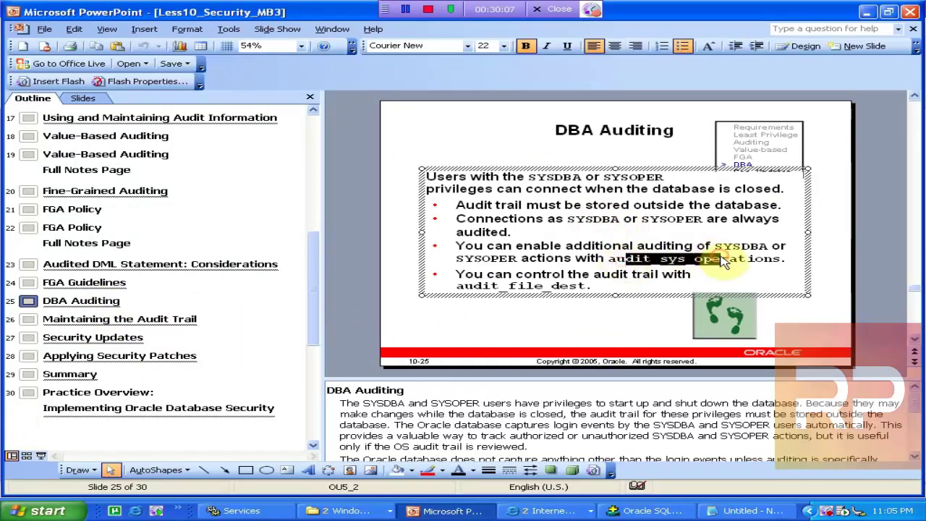
left_click_drag(462, 286, 578, 284)
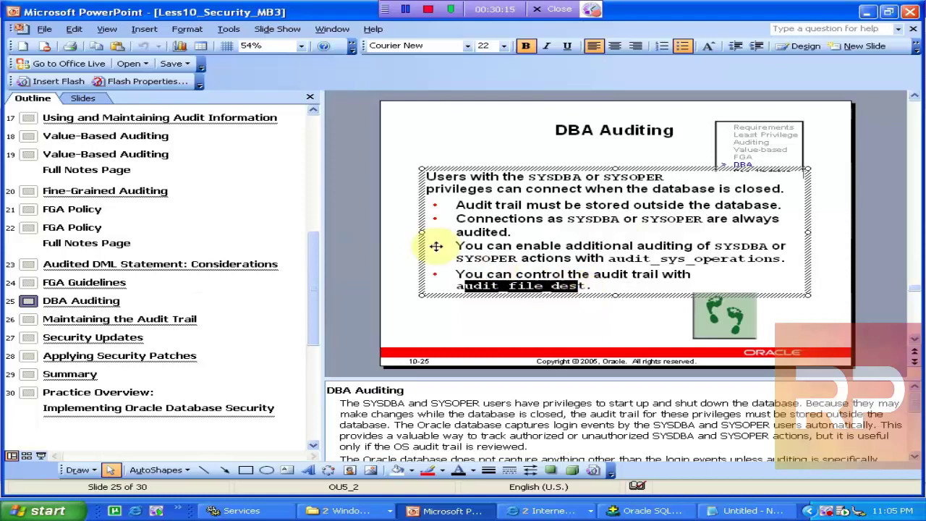
Show slide 26, Maintaining the Audit Trail, and enlarge its speaker notes area for reading
left_click(134, 319)
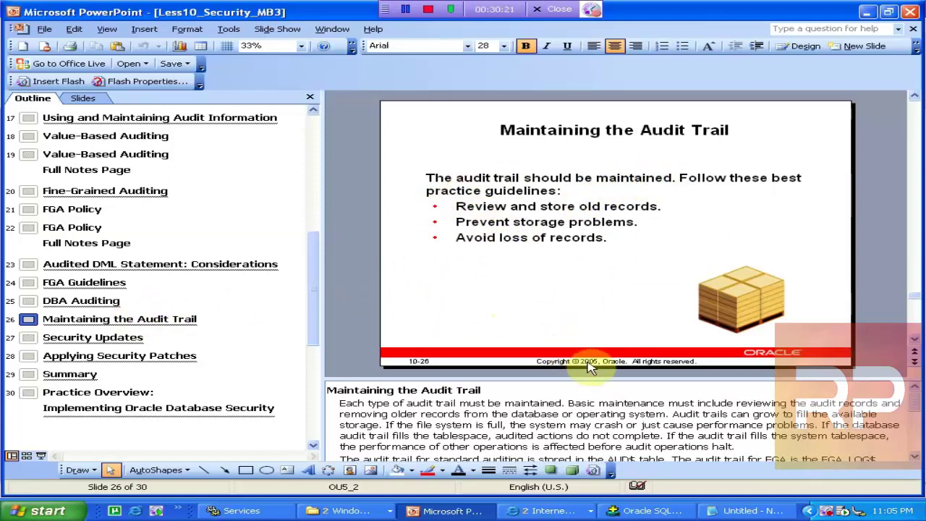
left_click_drag(590, 377, 668, 223)
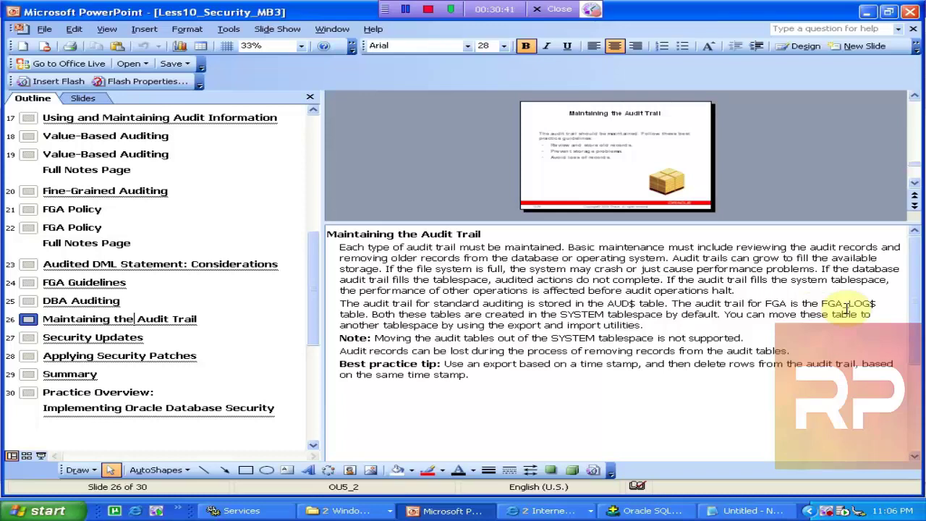
Switch to SQL*Plus to highlight the DBA_FGA_AUDIT_TRAIL query, then return to PowerPoint and highlight "AUD$ table." in the slide 26 notes
left_click(646, 510)
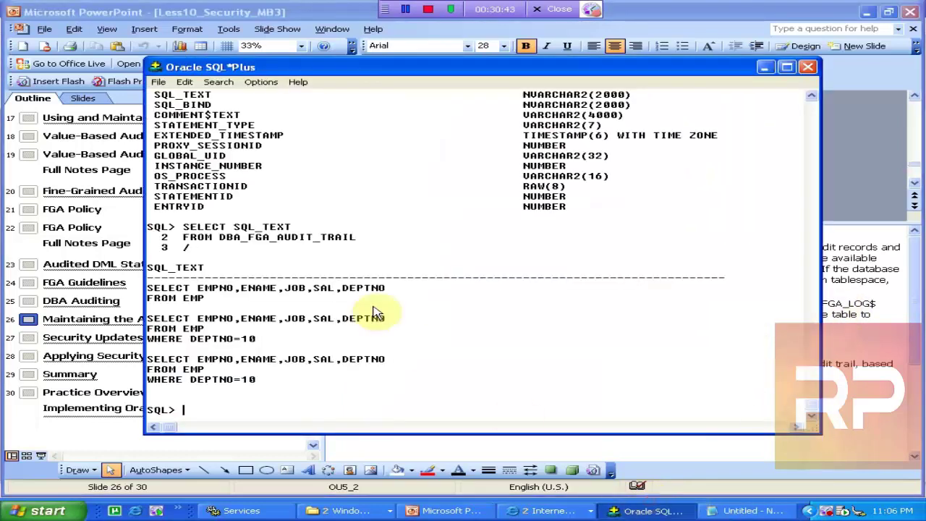
left_click_drag(209, 230, 341, 242)
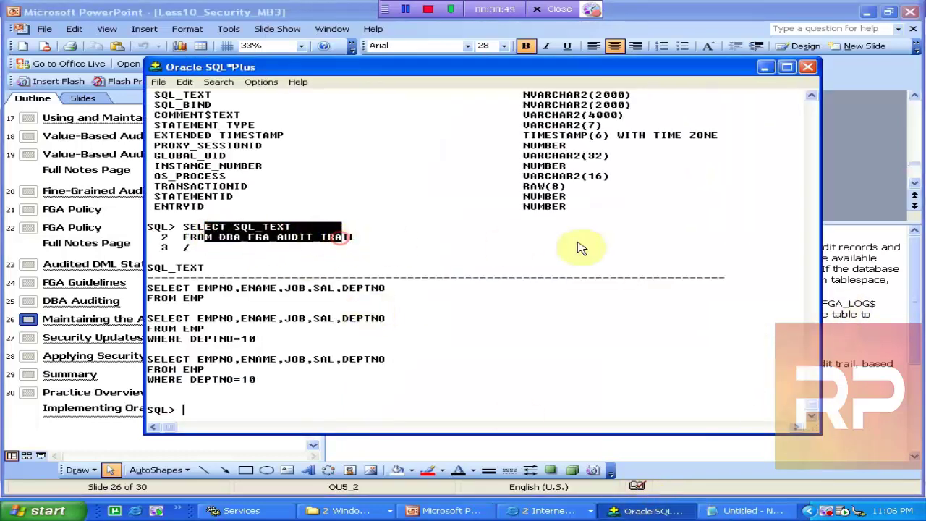
left_click(774, 21)
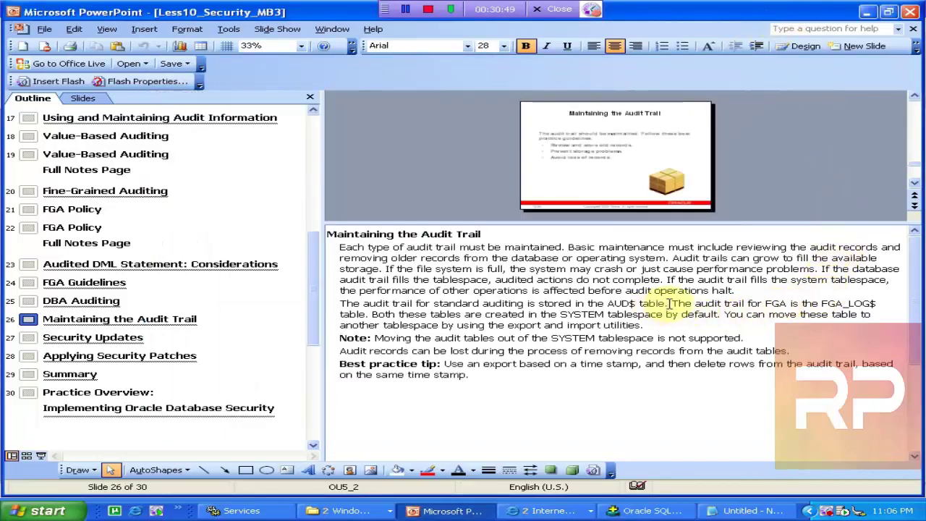
left_click_drag(669, 303, 607, 305)
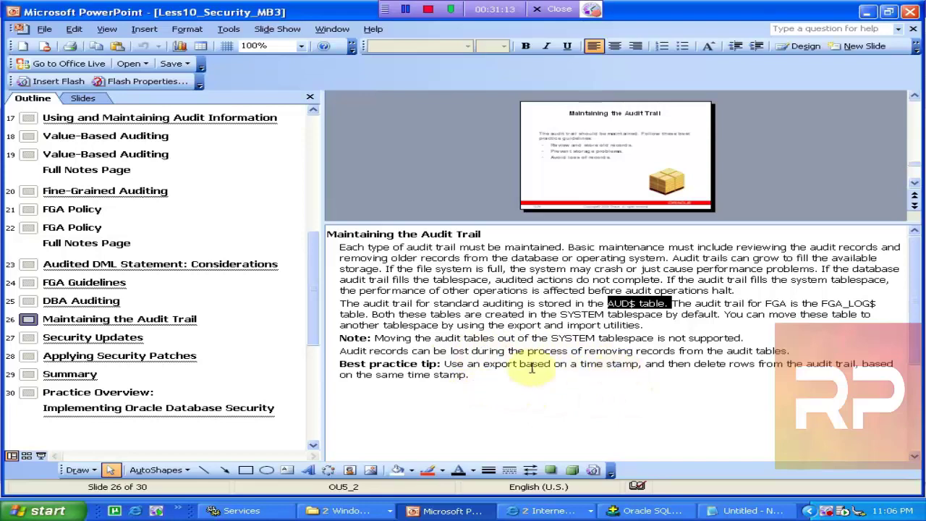
Show slide 27, Security Updates, and enlarge the slide area above its speaker notes for reading
left_click(70, 333)
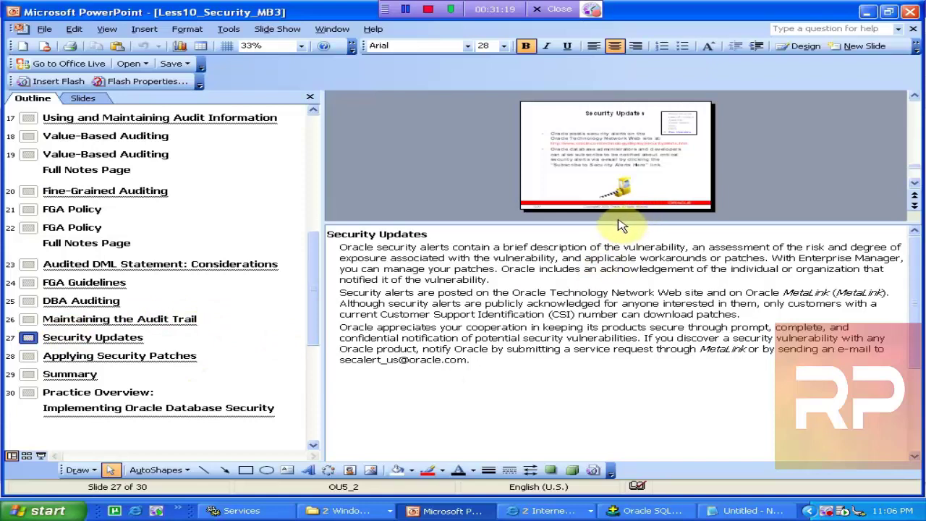
left_click_drag(615, 222, 603, 336)
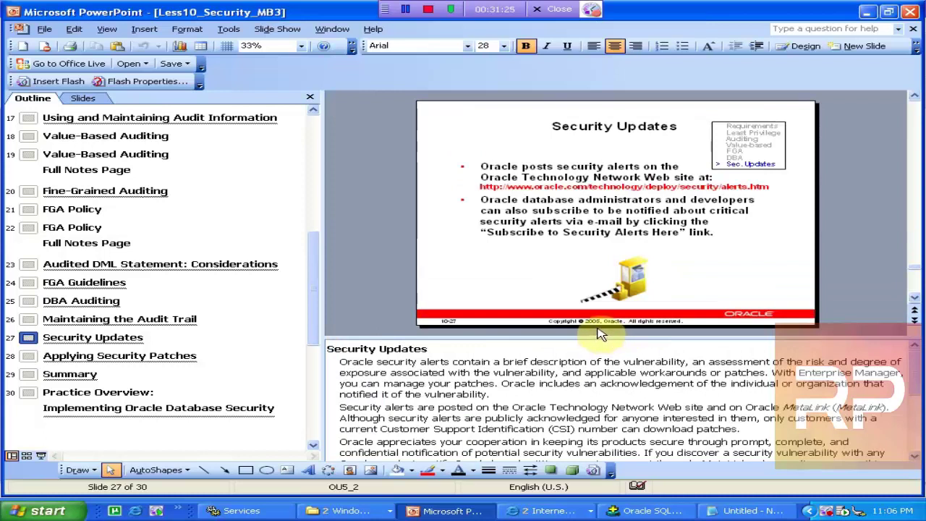